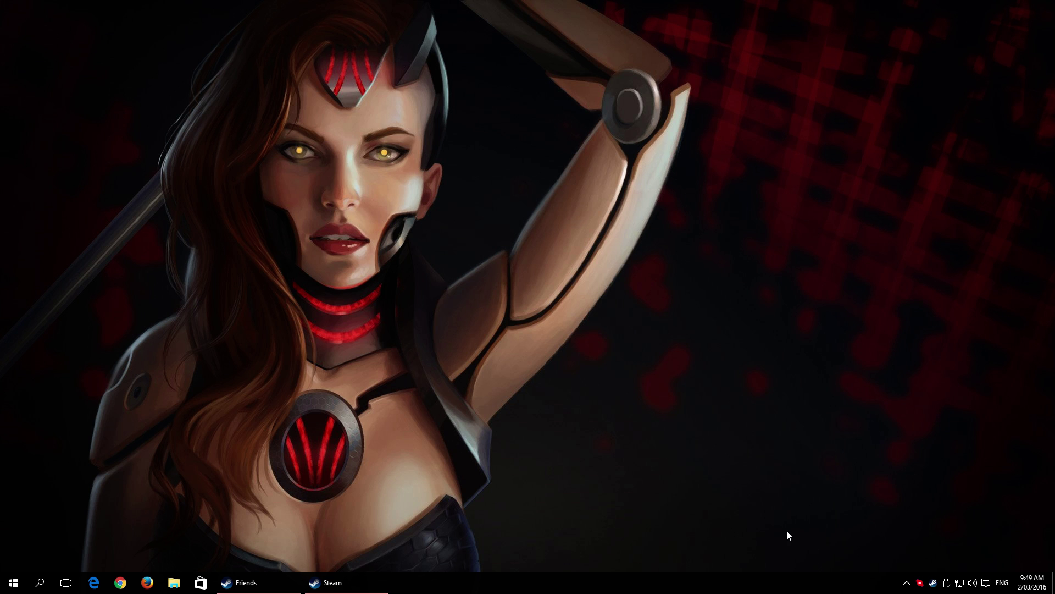
Launch Spintires from Steam's recent games, then download runasdate.zip from NirSoft in Edge
right_click(933, 588)
left_click(961, 396)
left_click(93, 582)
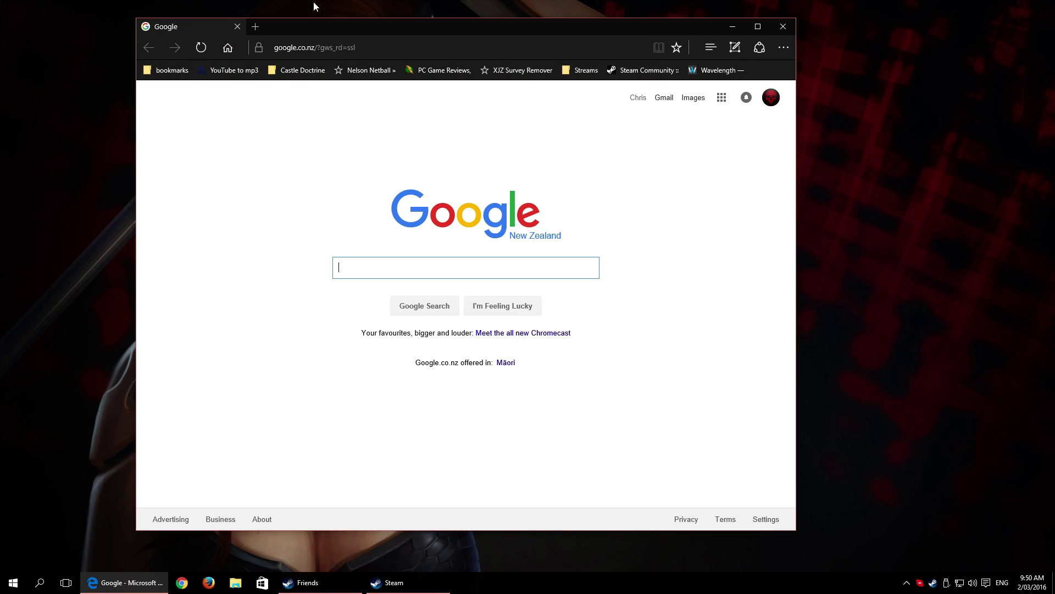
left_click(330, 48)
right_click(368, 51)
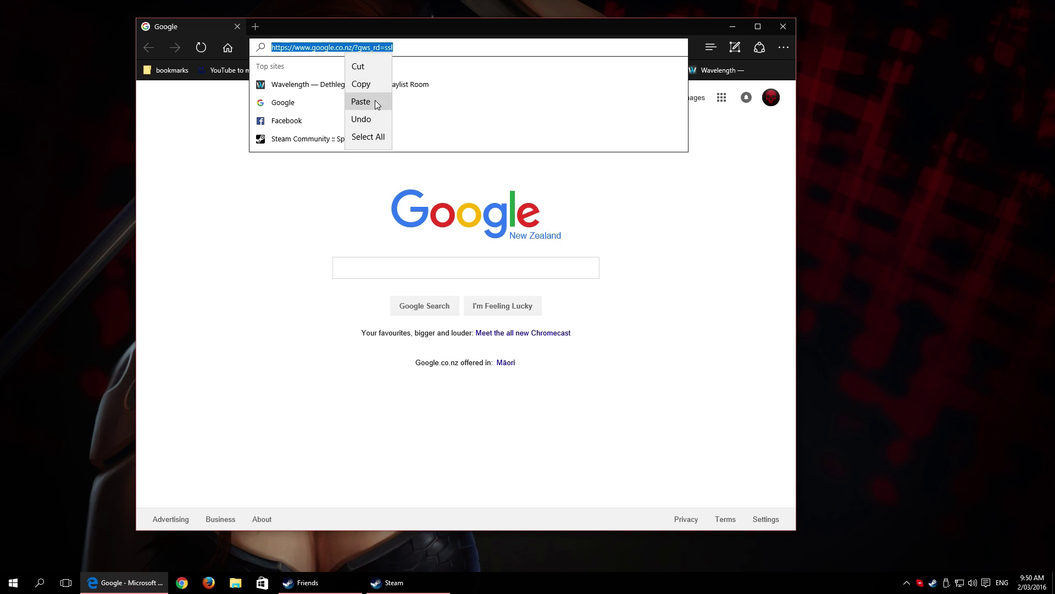
left_click(361, 101)
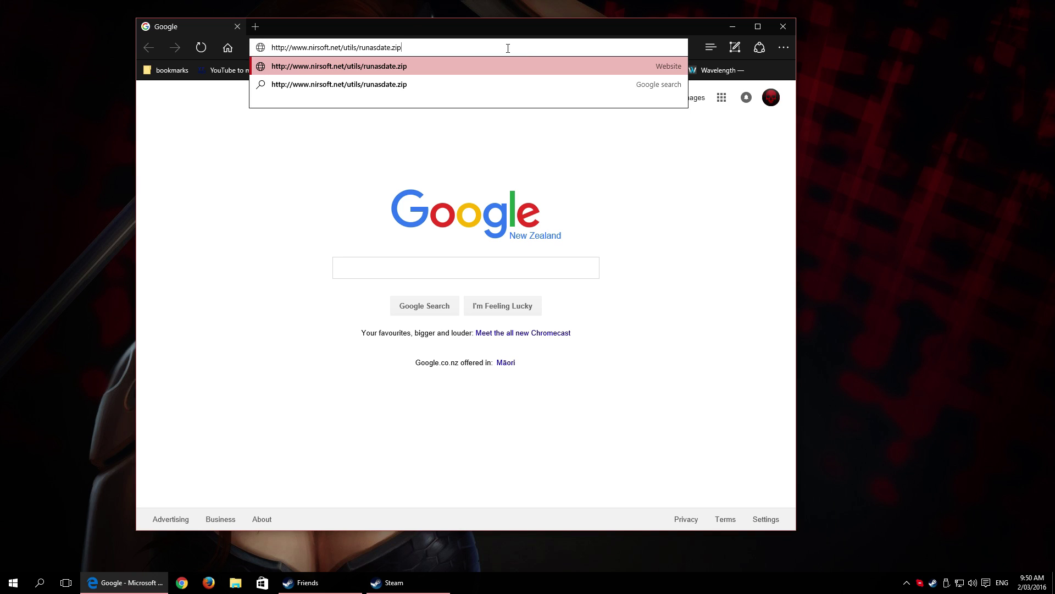
left_click(417, 65)
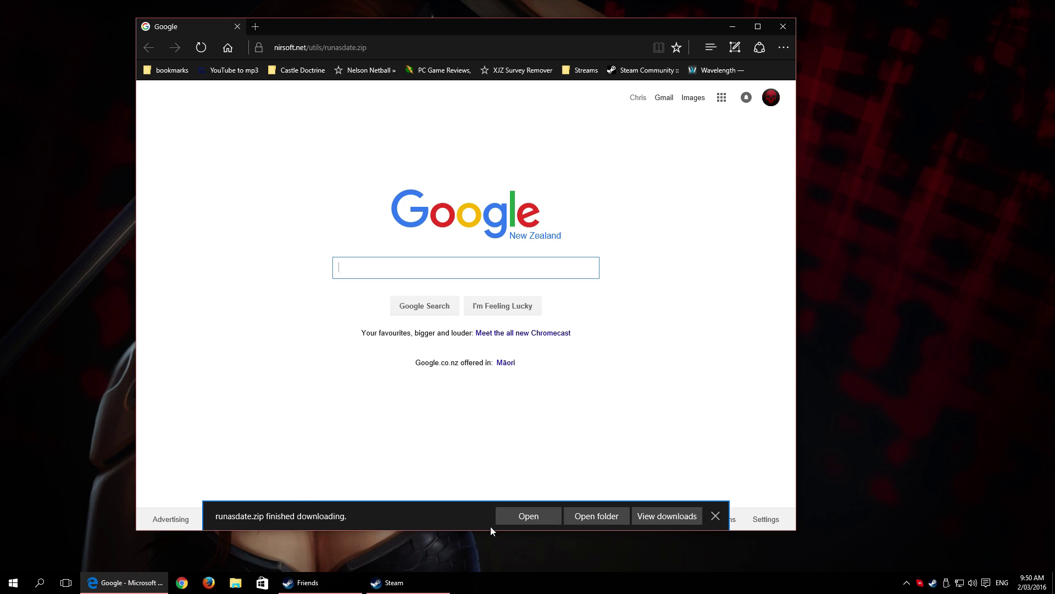
Show runasdate.zip in the Downloads folder in File Explorer, moved to the left
left_click(235, 584)
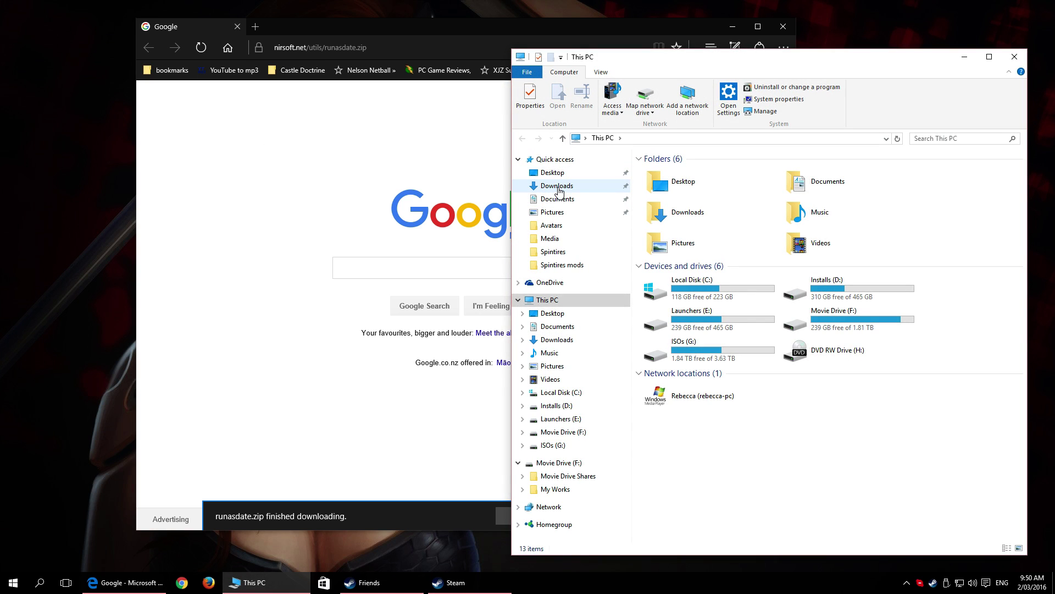
left_click(557, 186)
left_click_drag(883, 62, 394, 38)
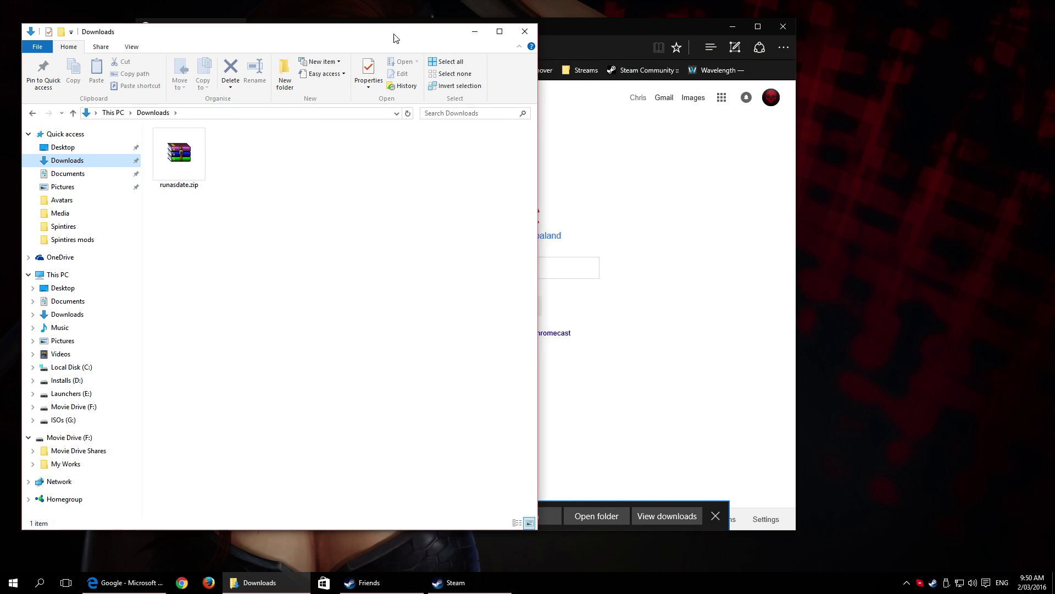
left_click(450, 584)
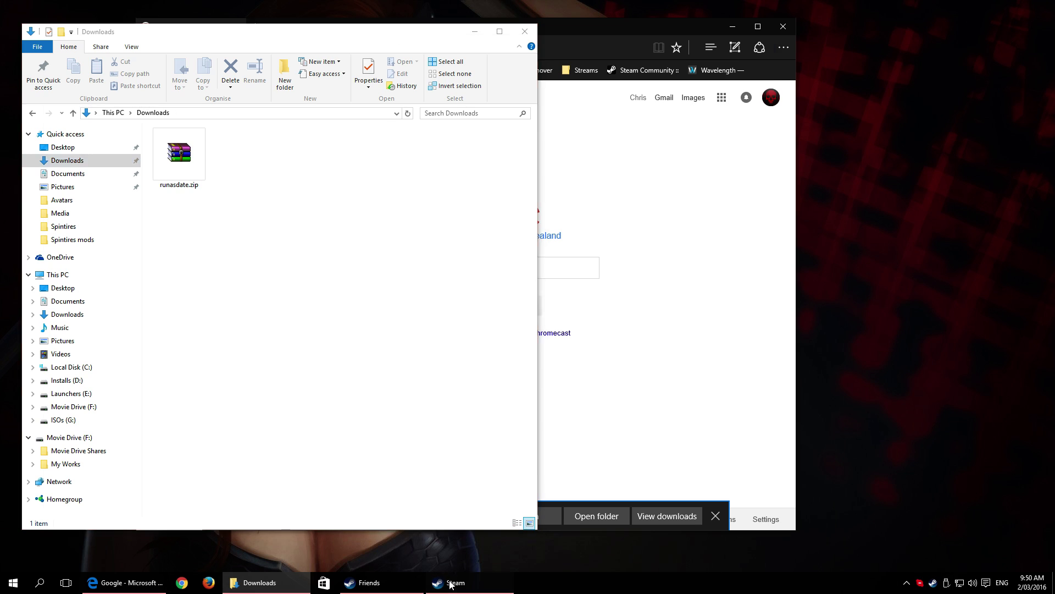
Open the Spintires install folder via Steam Properties > Local Files, and close Edge
right_click(85, 264)
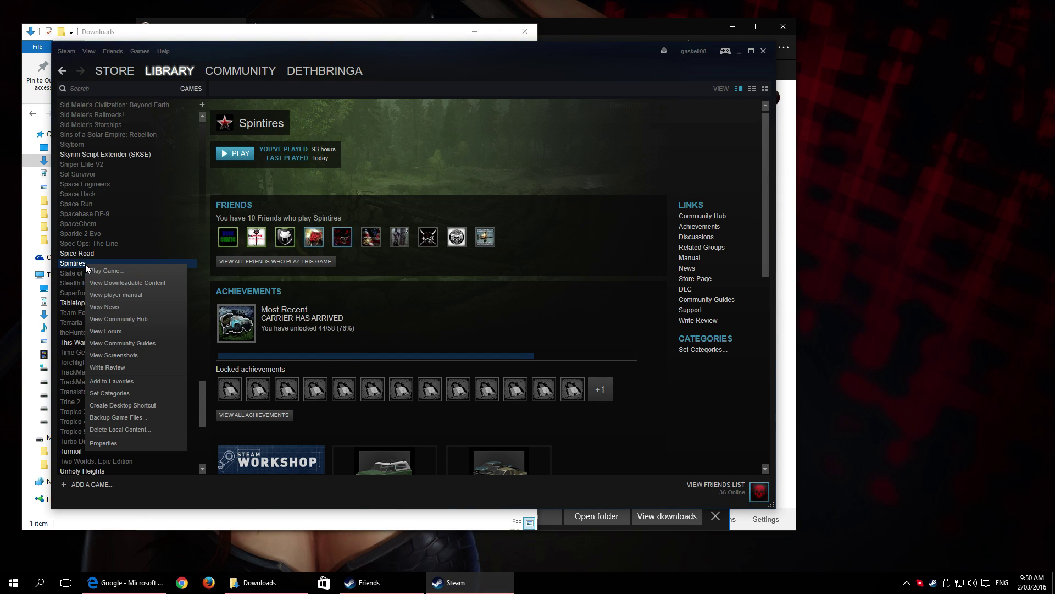
left_click(122, 444)
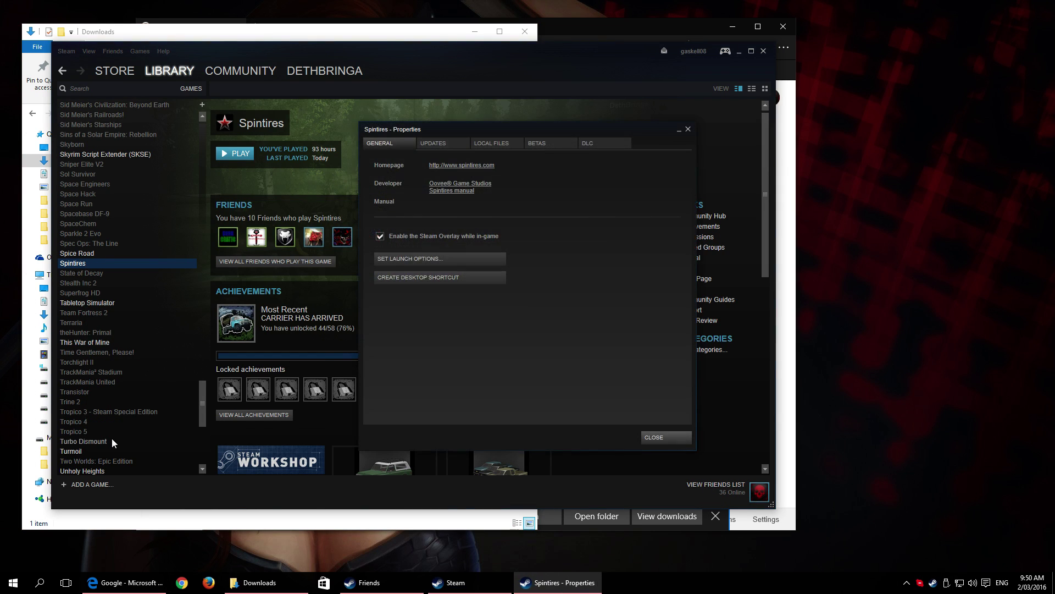
left_click(500, 145)
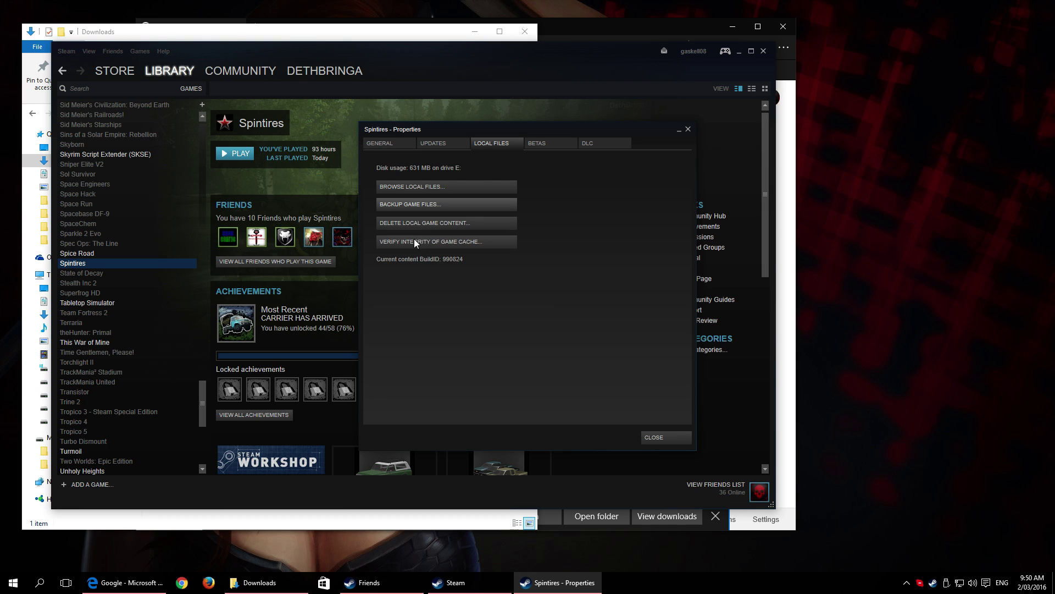
left_click(413, 187)
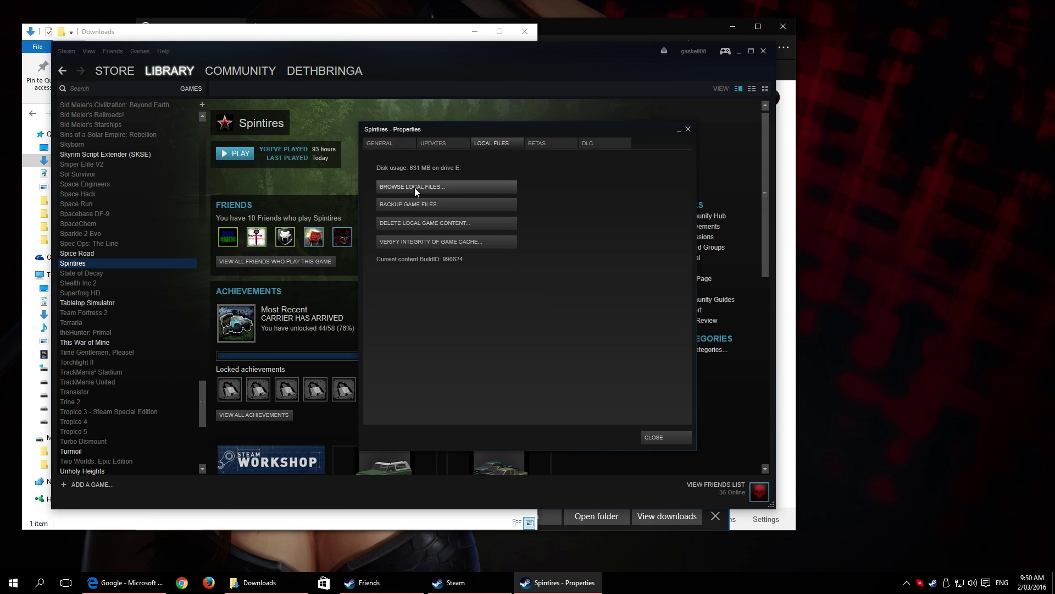
left_click_drag(311, 52, 785, 62)
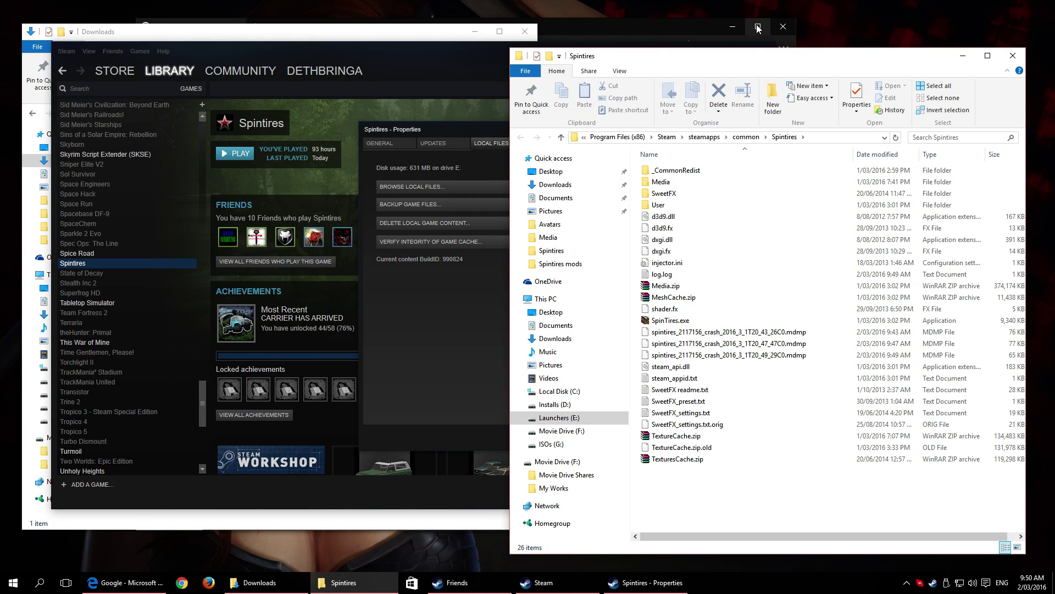
left_click(782, 26)
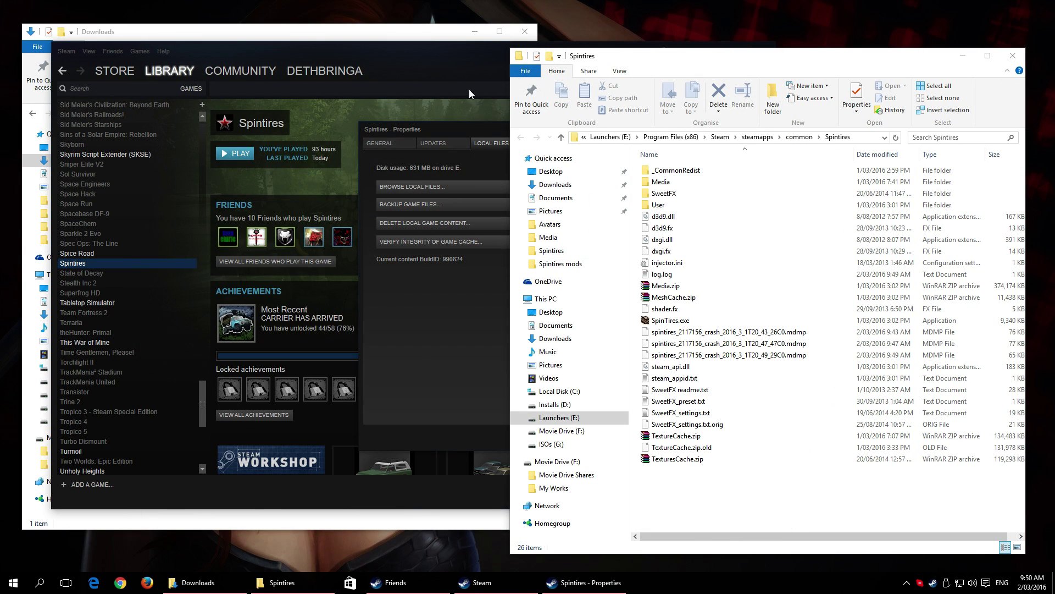
left_click(434, 59)
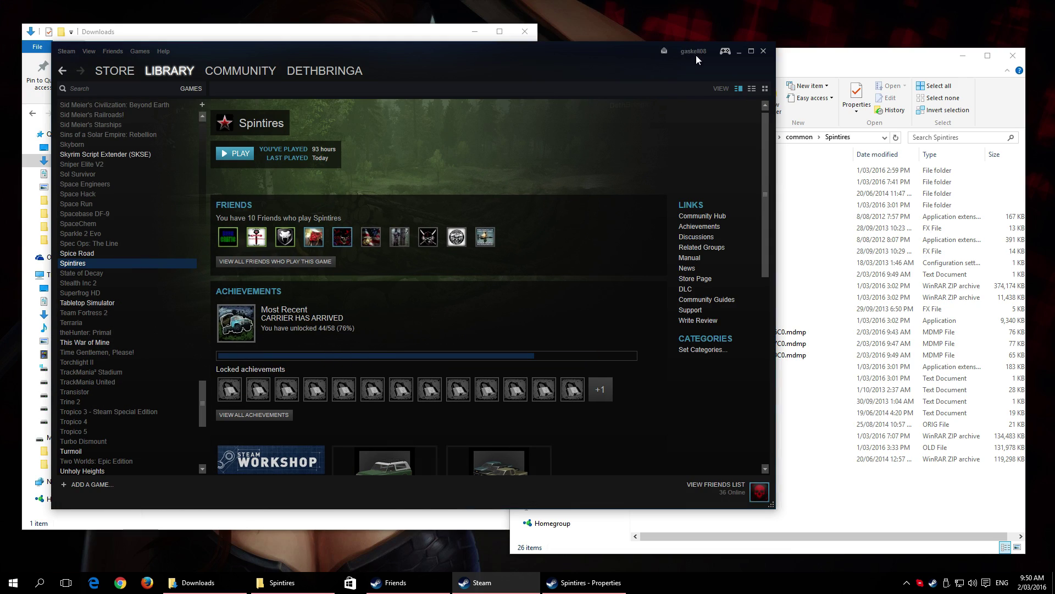
Hide the Steam library and close the Spintires properties window
left_click(741, 53)
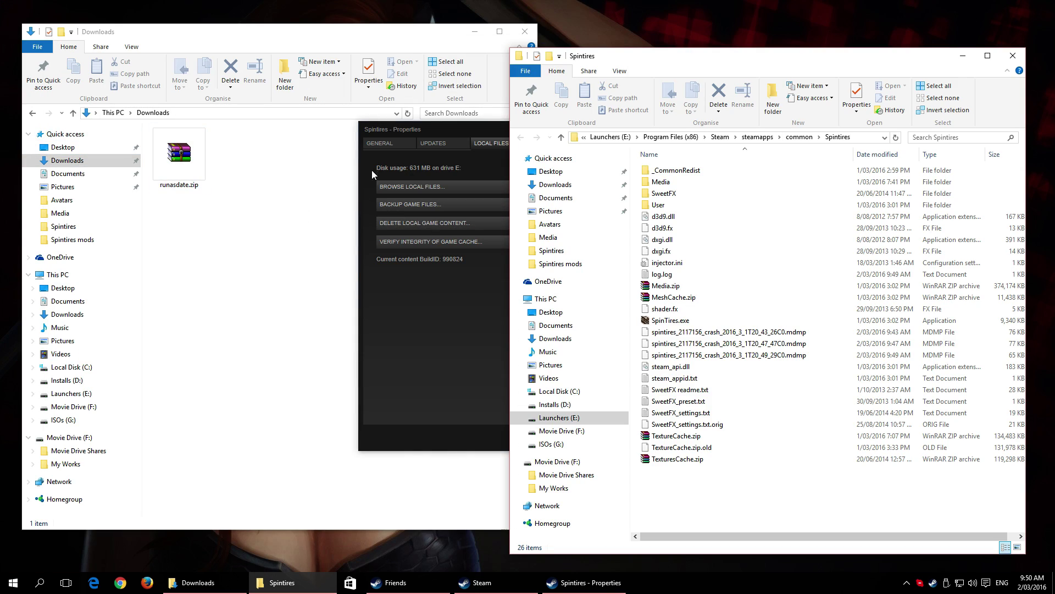
left_click(440, 129)
left_click(687, 130)
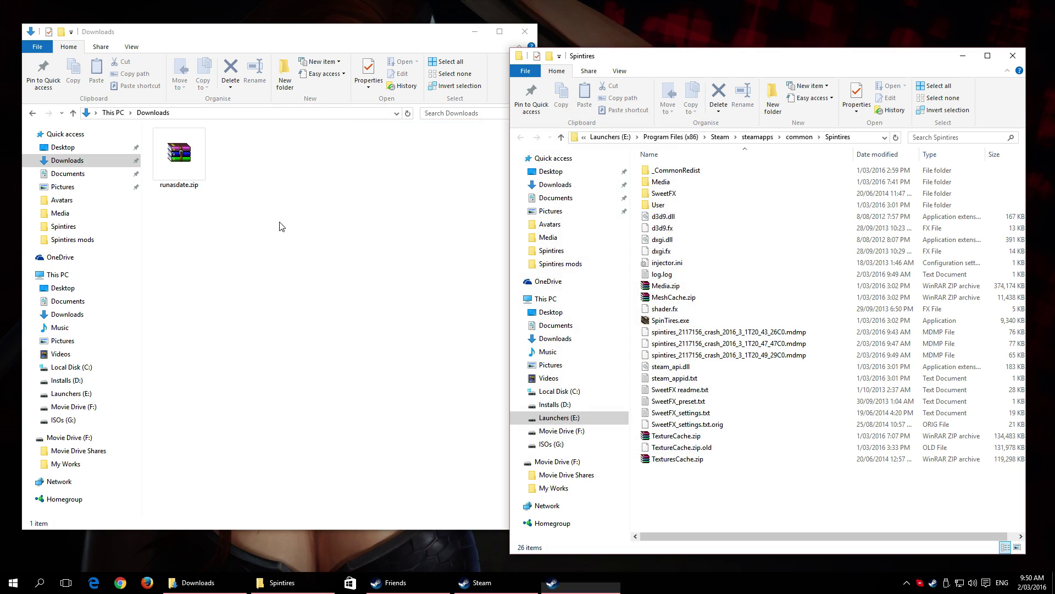
Extract runasdate.zip from Downloads into the Spintires folder and select RunAsDate.exe
left_click(172, 156)
left_click_drag(172, 157, 745, 514)
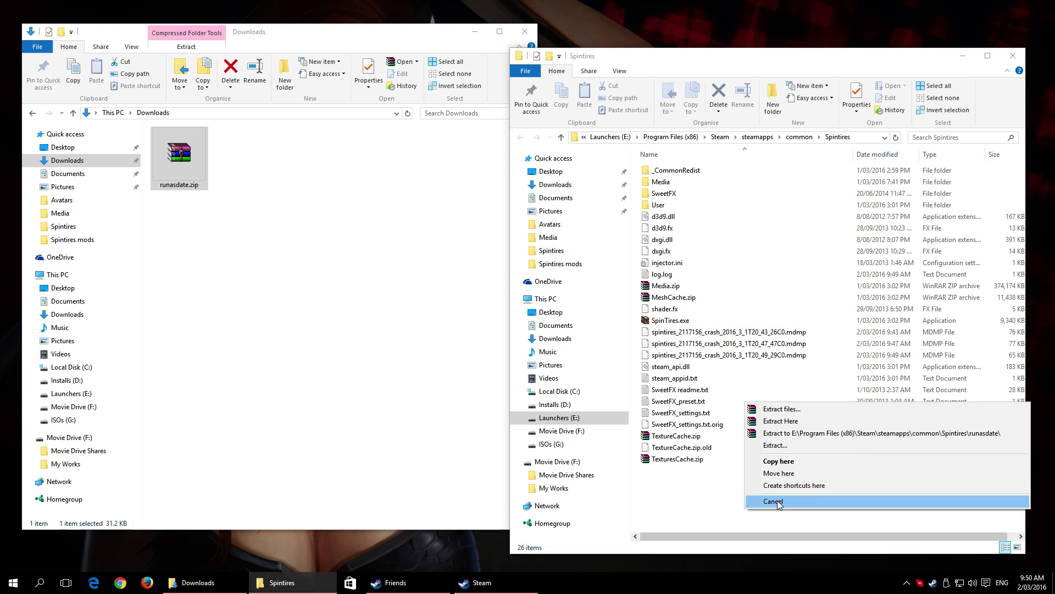
left_click(791, 426)
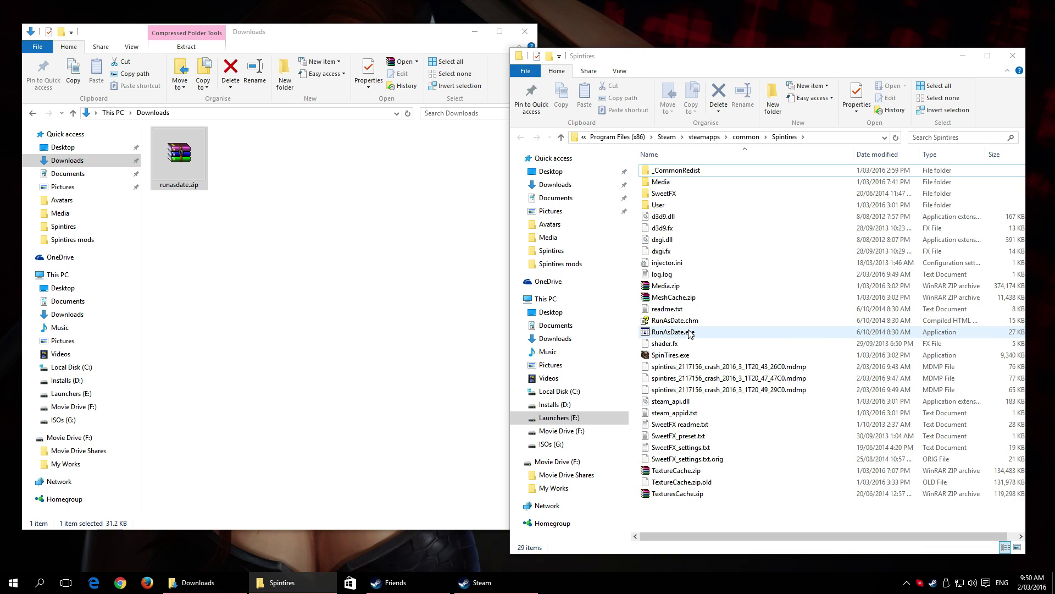
left_click(693, 332)
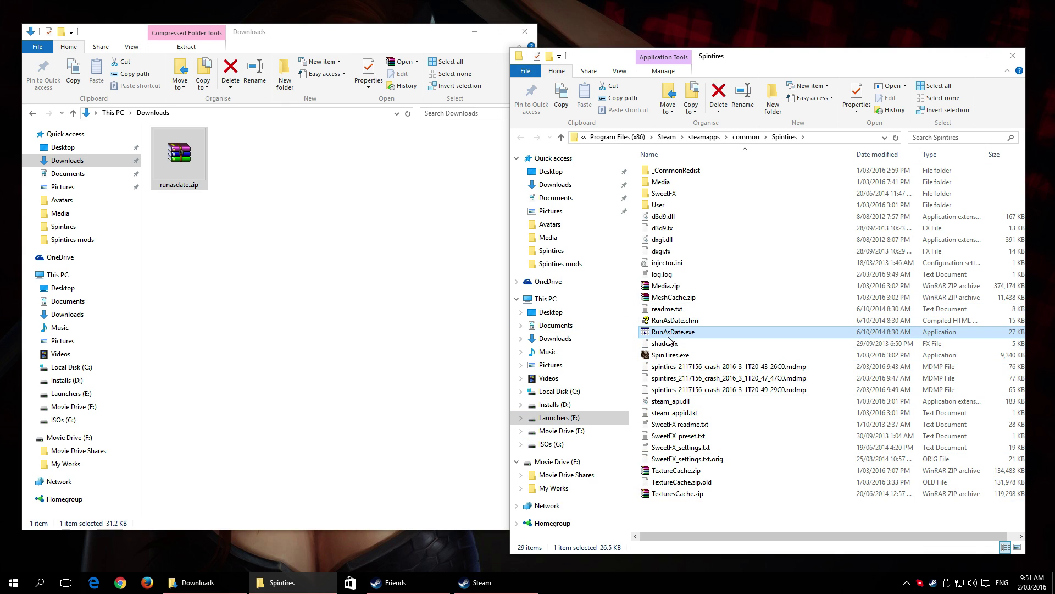
Close the Downloads window and run RunAsDate.exe from the Spintires folder, allowing it past the warning
left_click(669, 361)
left_click(221, 242)
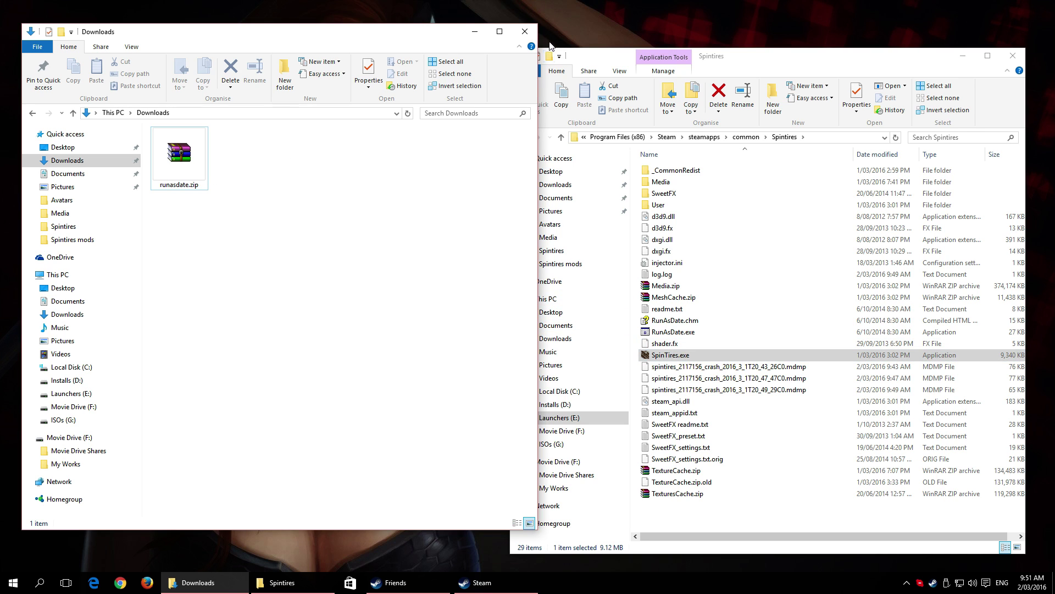
left_click(525, 33)
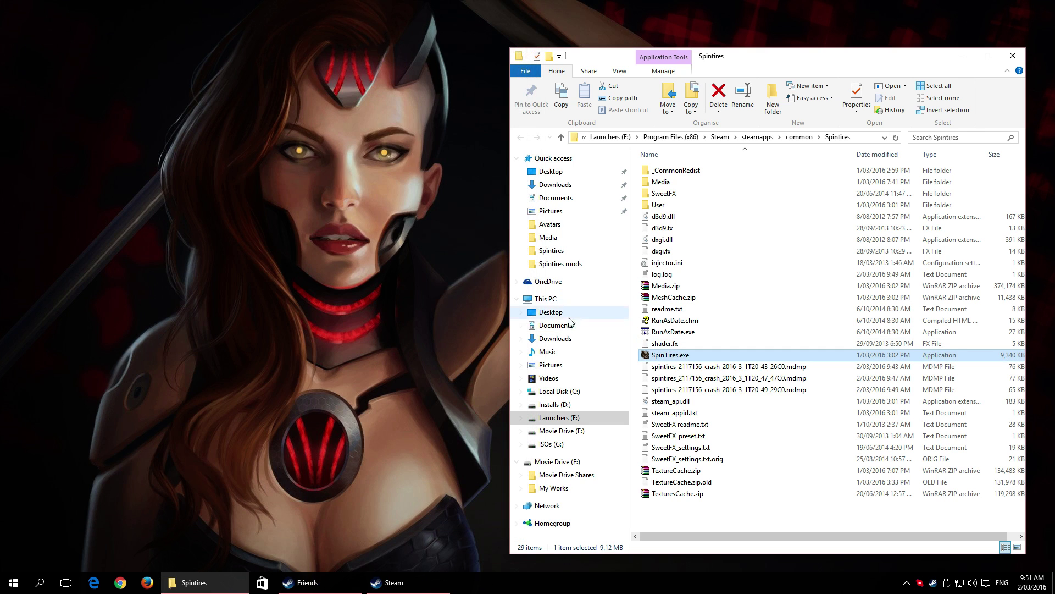
double_click(675, 333)
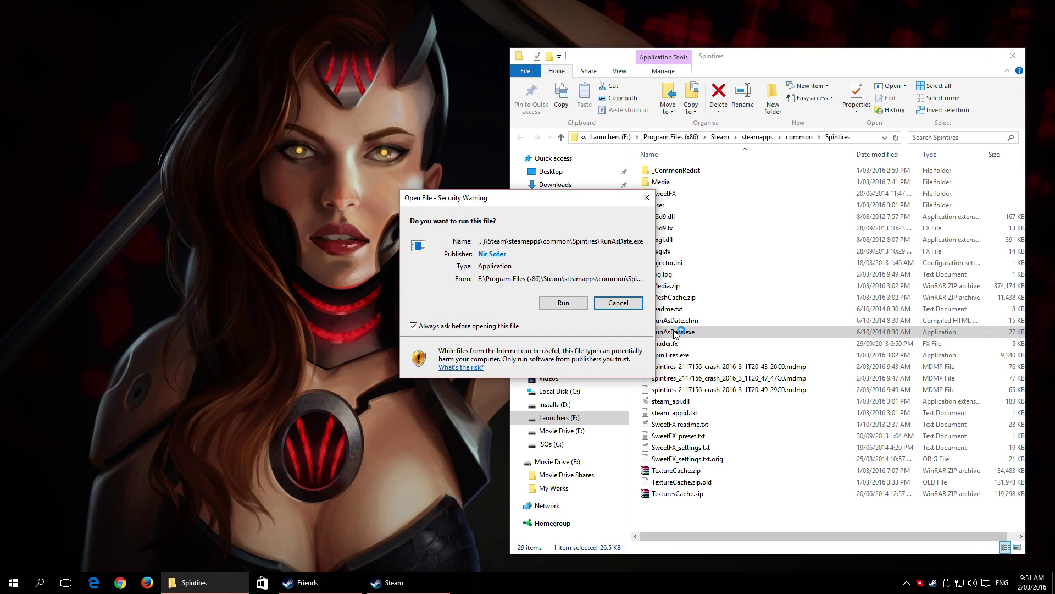
left_click(560, 304)
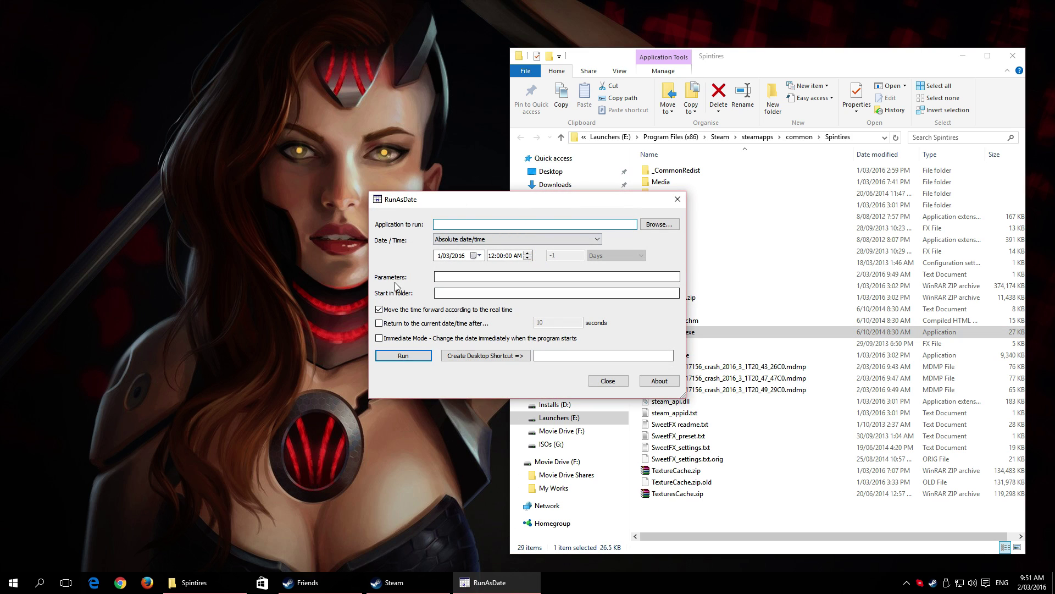
Choose SpinTires.exe as RunAsDate's application to run
left_click(654, 228)
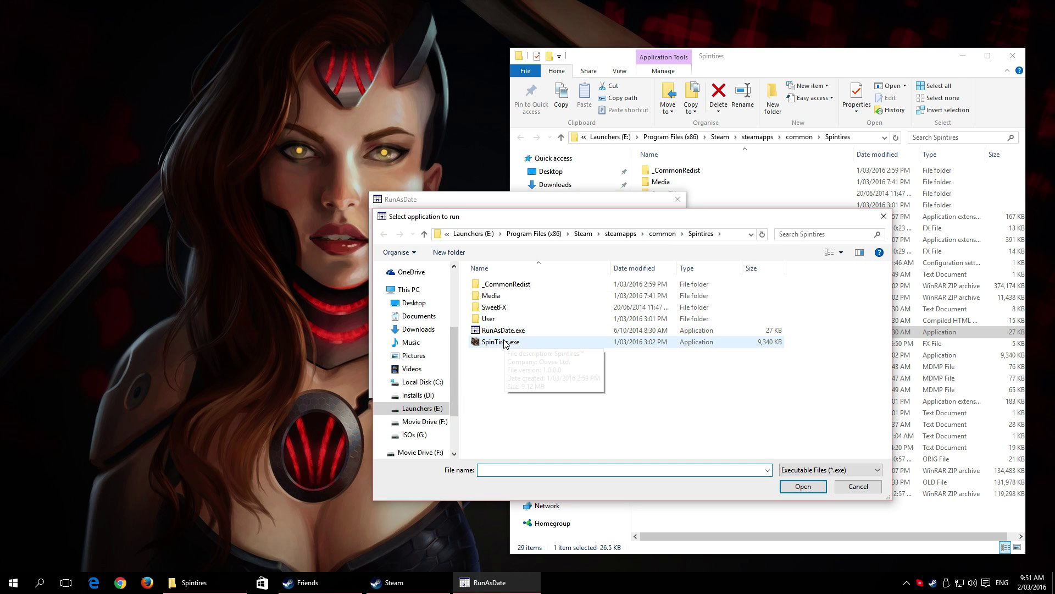
left_click(503, 341)
left_click(803, 487)
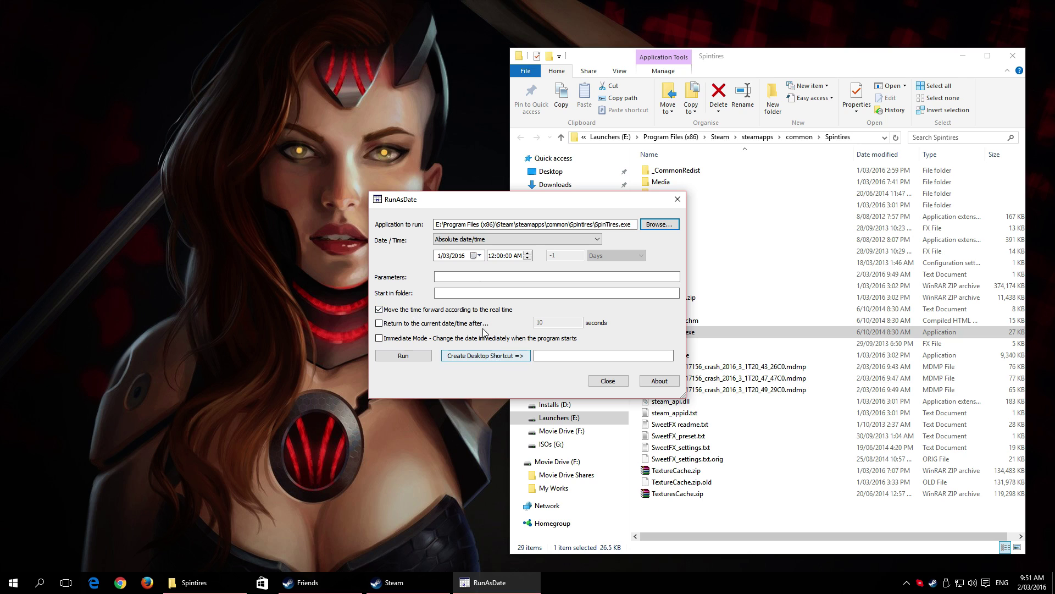
Set the fake date to 13 December 2015 in the calendar
left_click(480, 256)
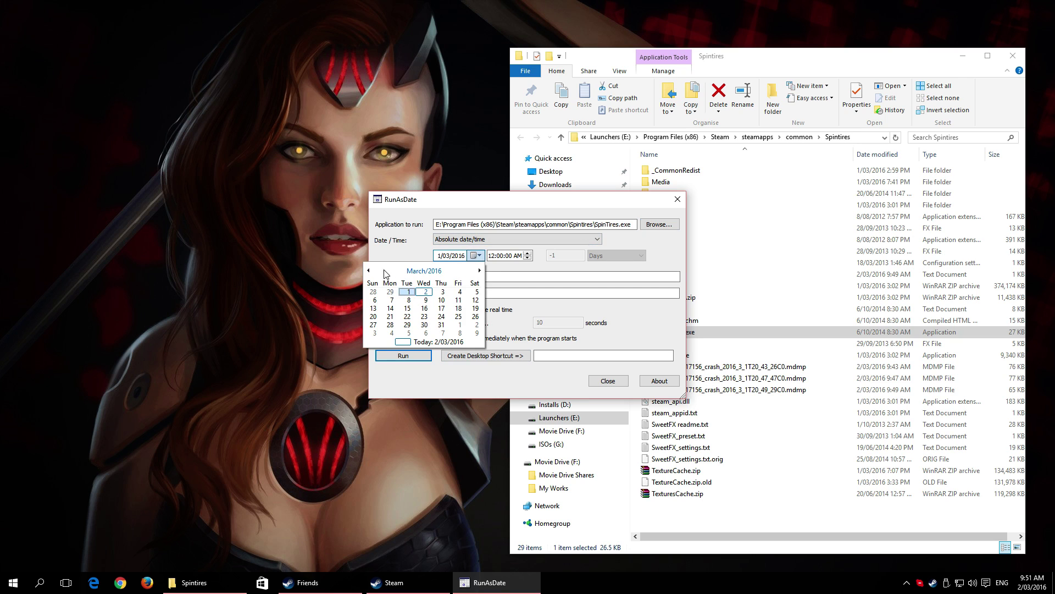
left_click(368, 271)
left_click(369, 271)
left_click(369, 271)
left_click(380, 309)
left_click(379, 309)
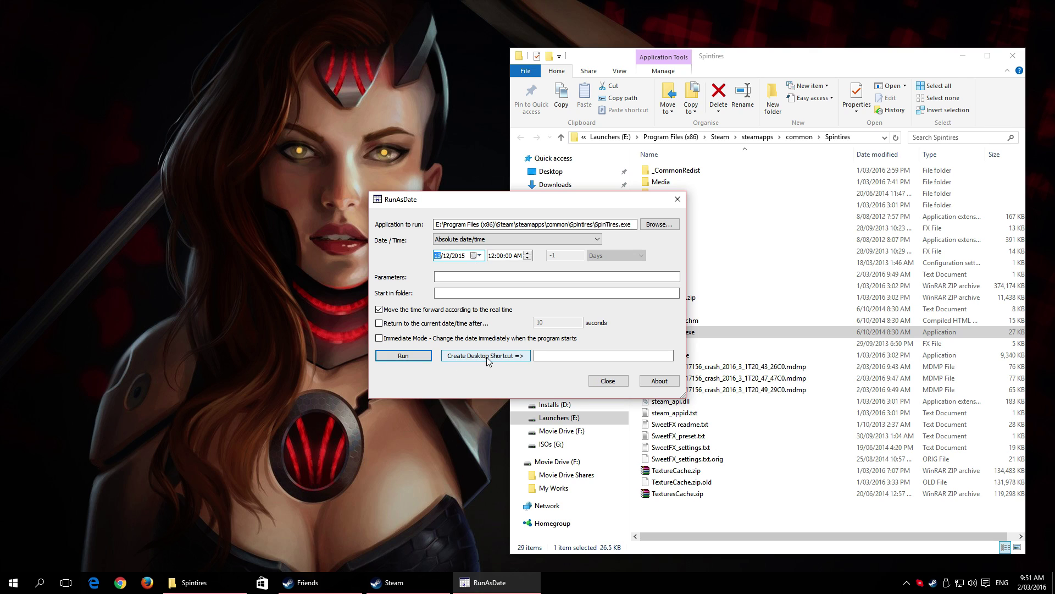
Name the shortcut 'Spintires Date Changed' and create it on the desktop
left_click(554, 356)
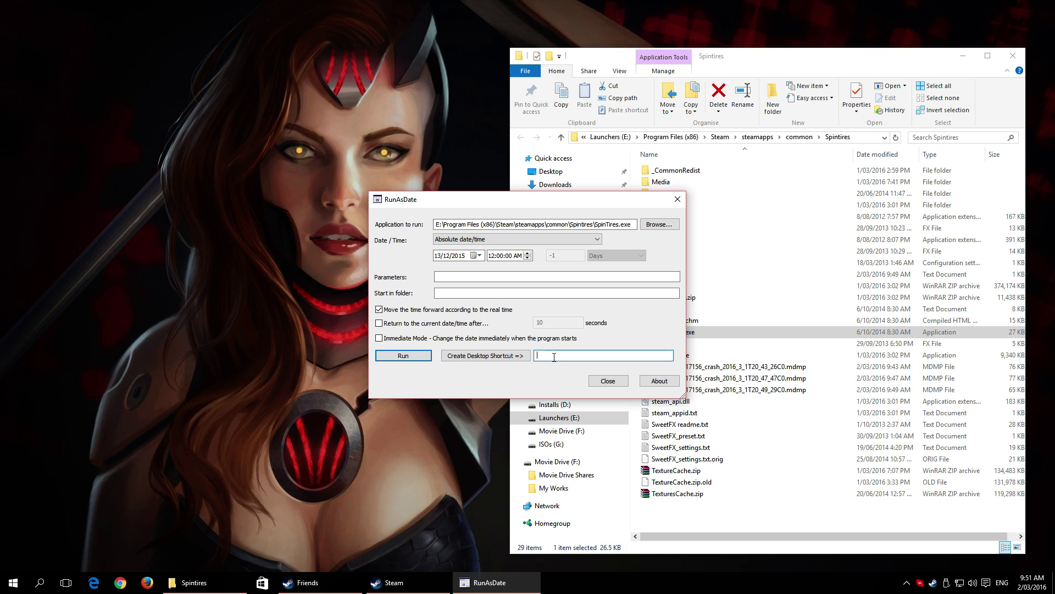
type("Spintires Date Changed")
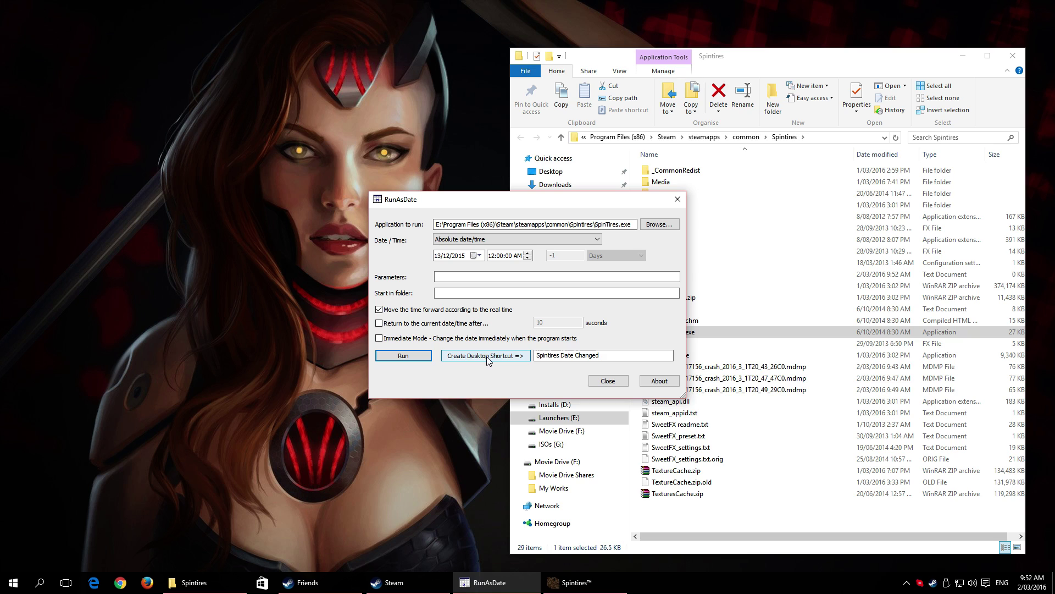
left_click(486, 356)
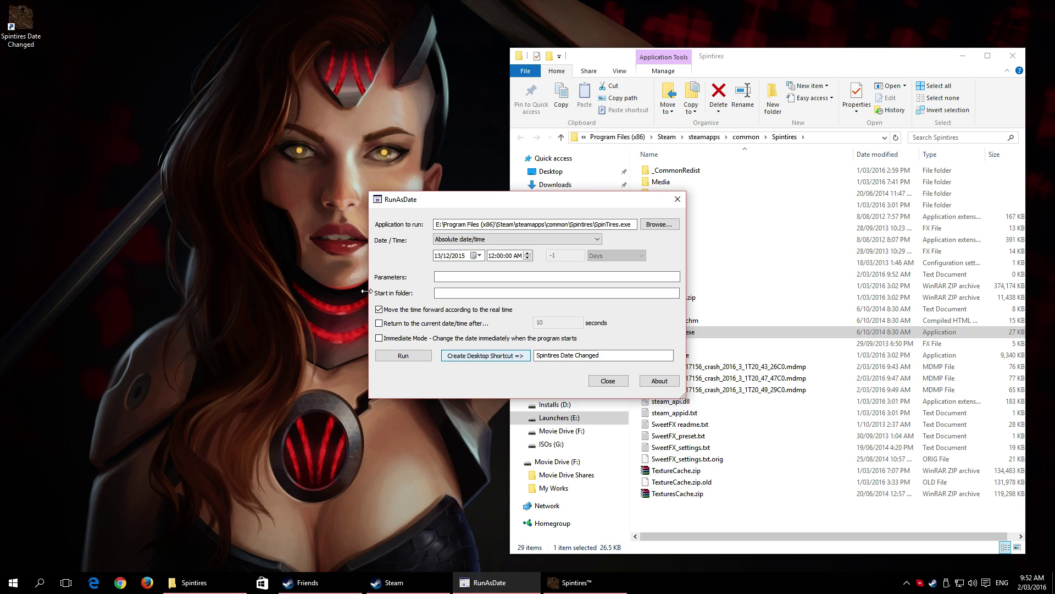
Close RunAsDate and the Spintires folder, then launch the Spintires Date Changed shortcut past the warning
left_click_drag(35, 19, 160, 77)
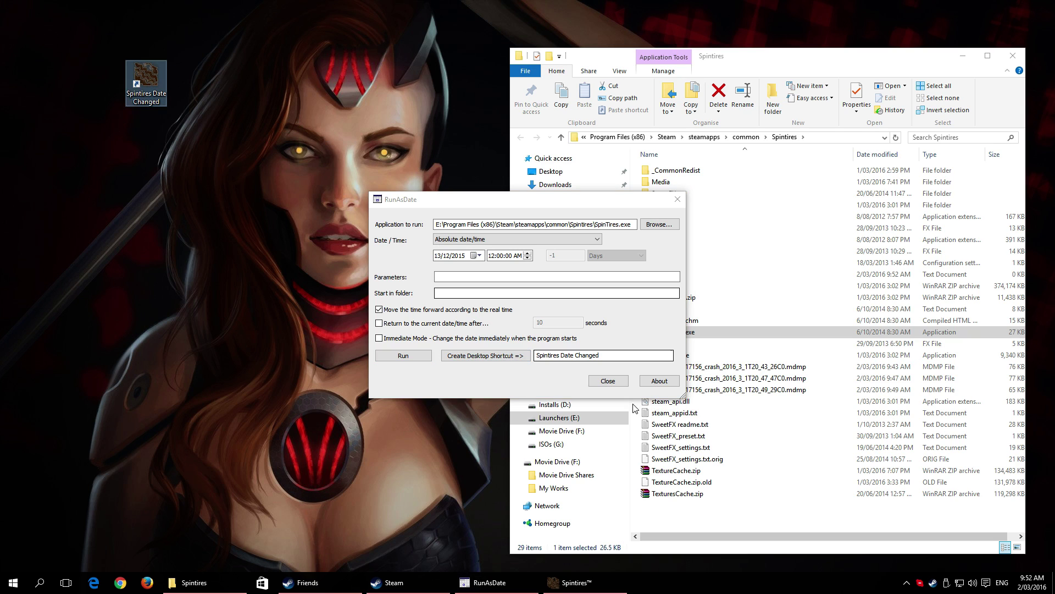
left_click(608, 380)
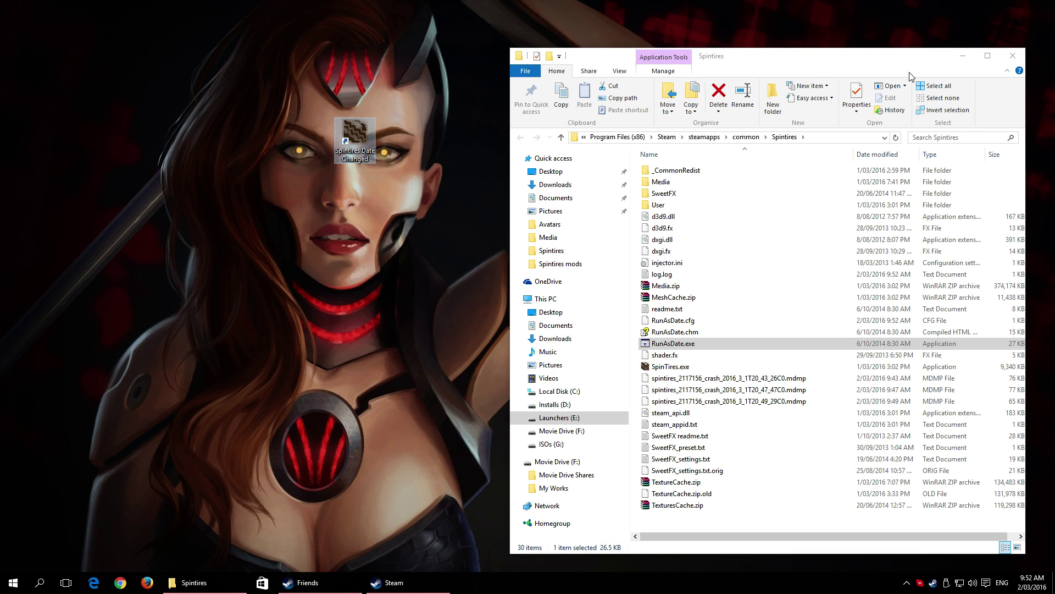
left_click(1013, 55)
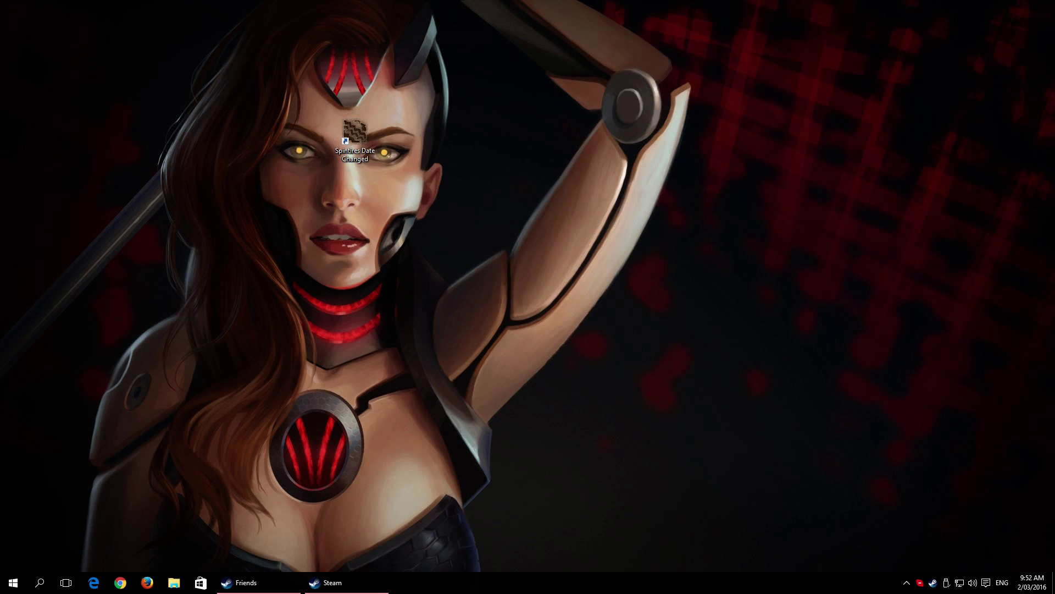
double_click(355, 139)
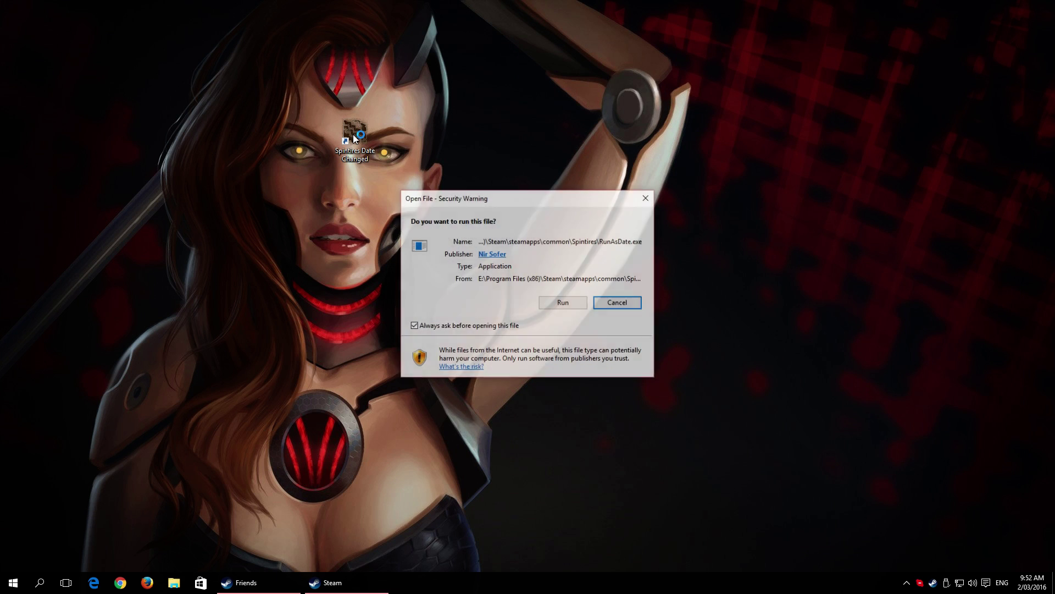
left_click(575, 301)
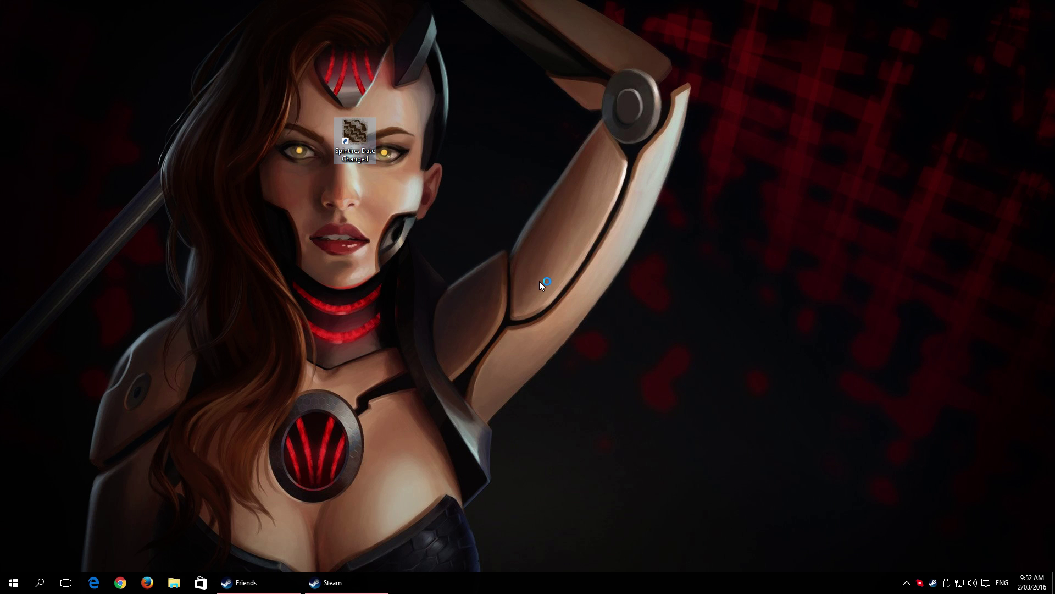